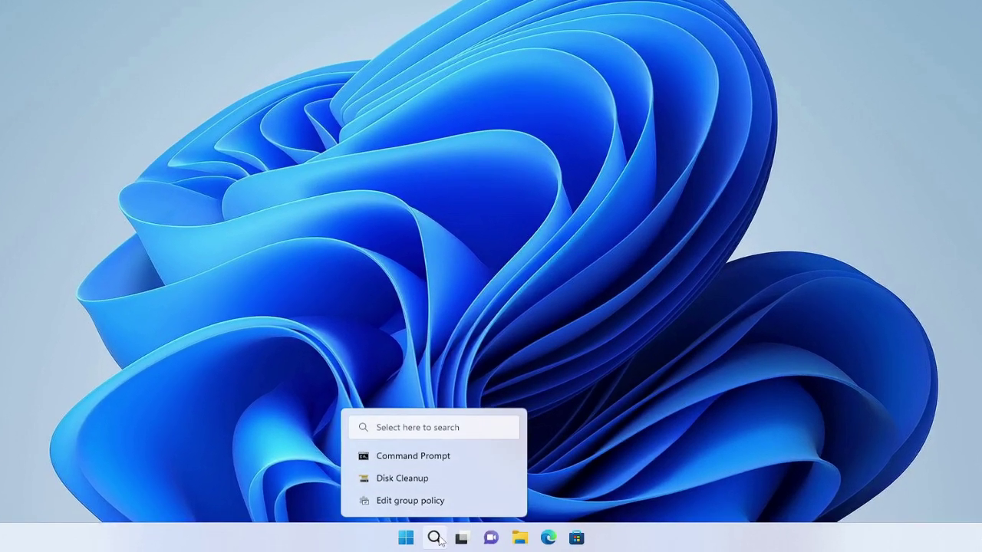
Search Windows for cmd and launch Command Prompt as administrator.
click(434, 539)
text(c)
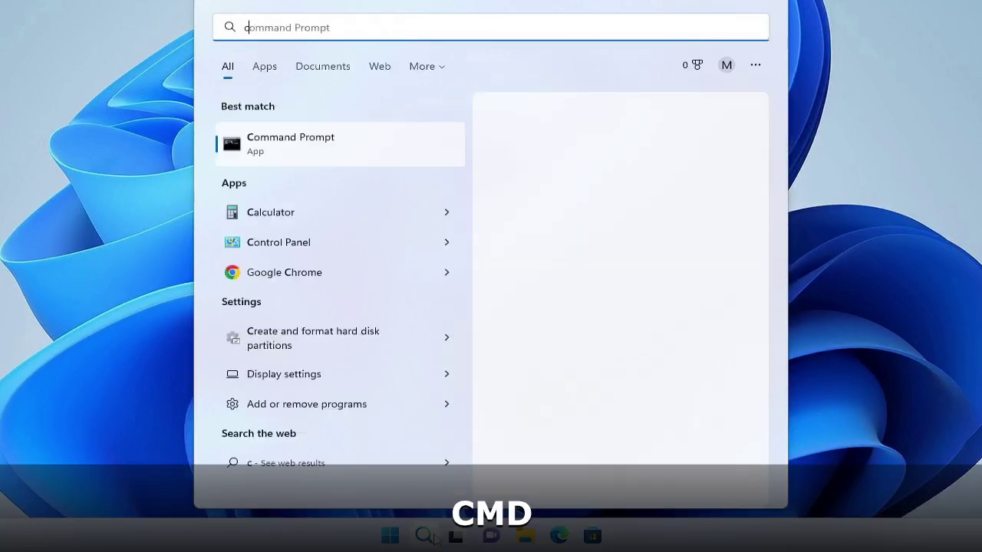
text(md)
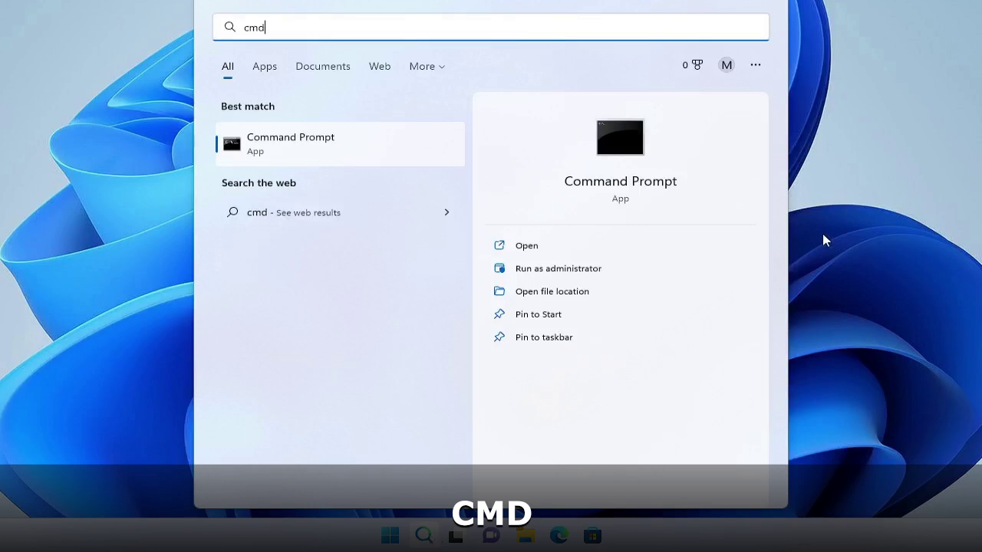
click(585, 269)
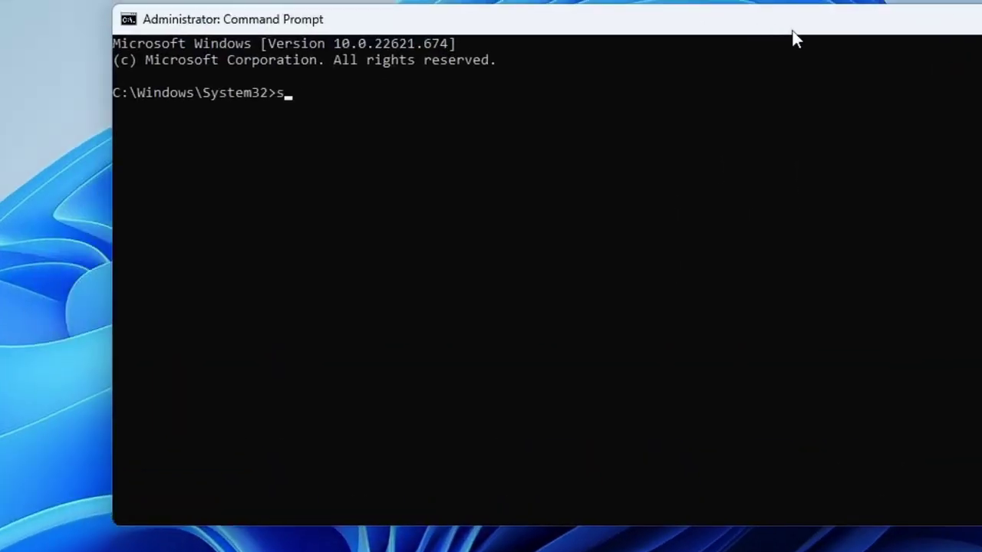
Start a full system file check with sfc /scannow at the admin prompt.
text(f)
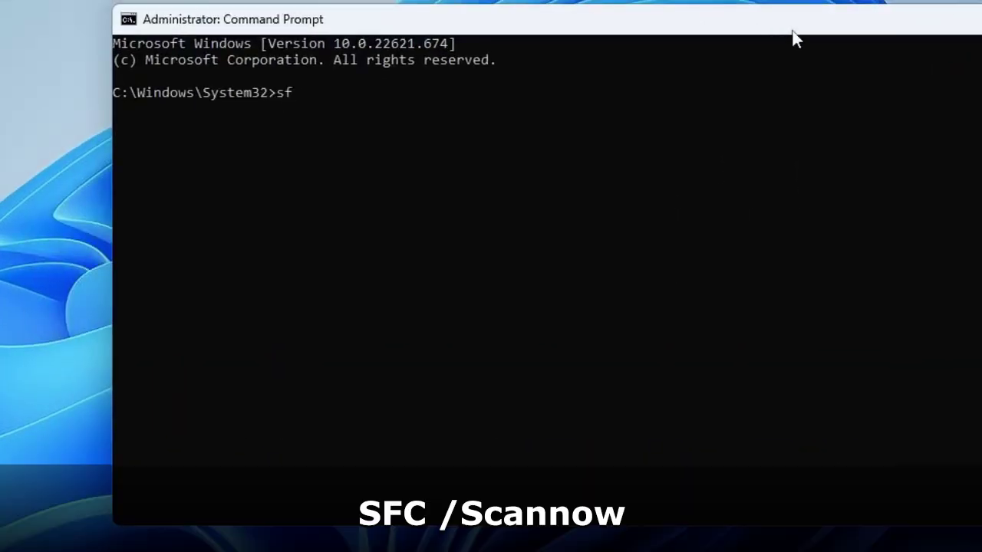
text(c )
text(/s)
text(cannow)
key(Return)
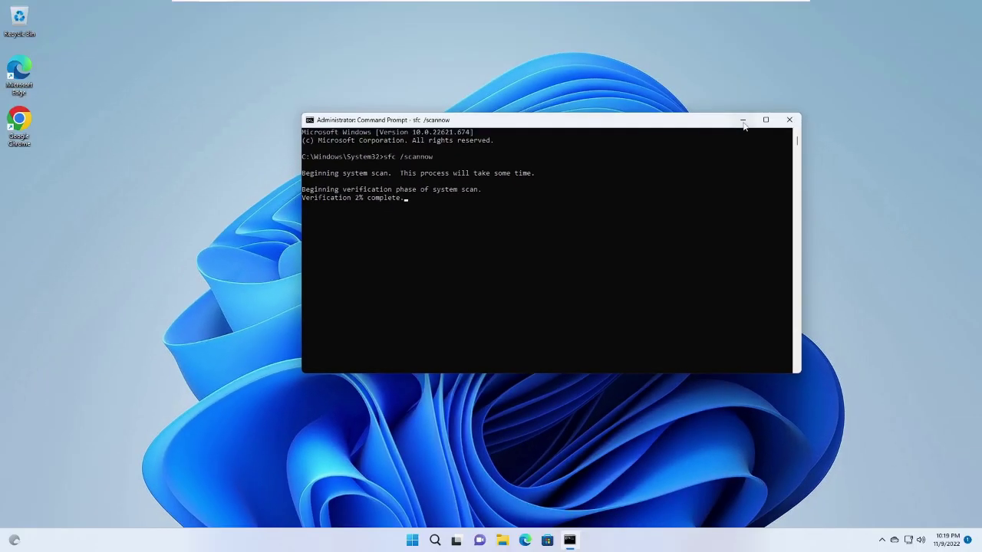
Minimize the running scan and check Chrome's About page, confirming version 107.0.5304.107.
click(743, 121)
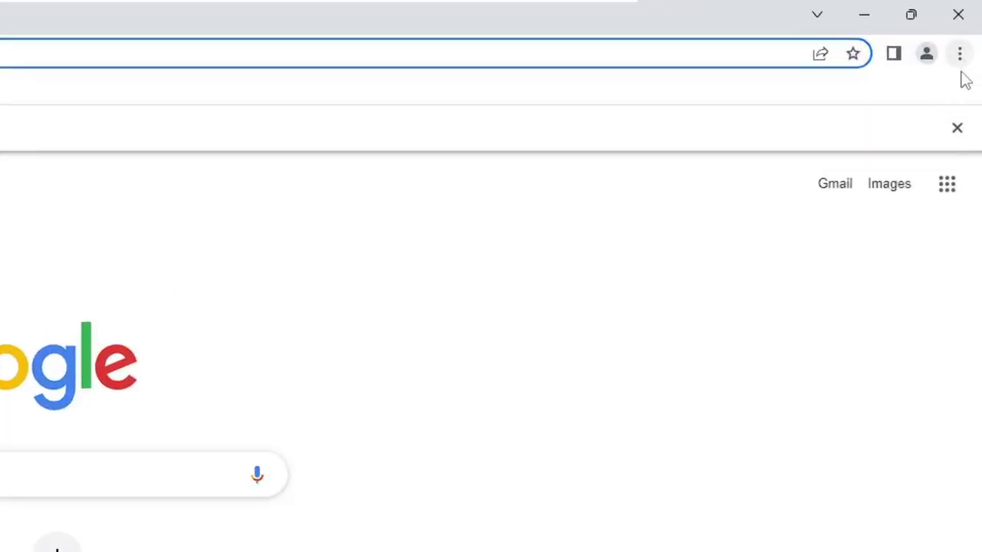
click(960, 55)
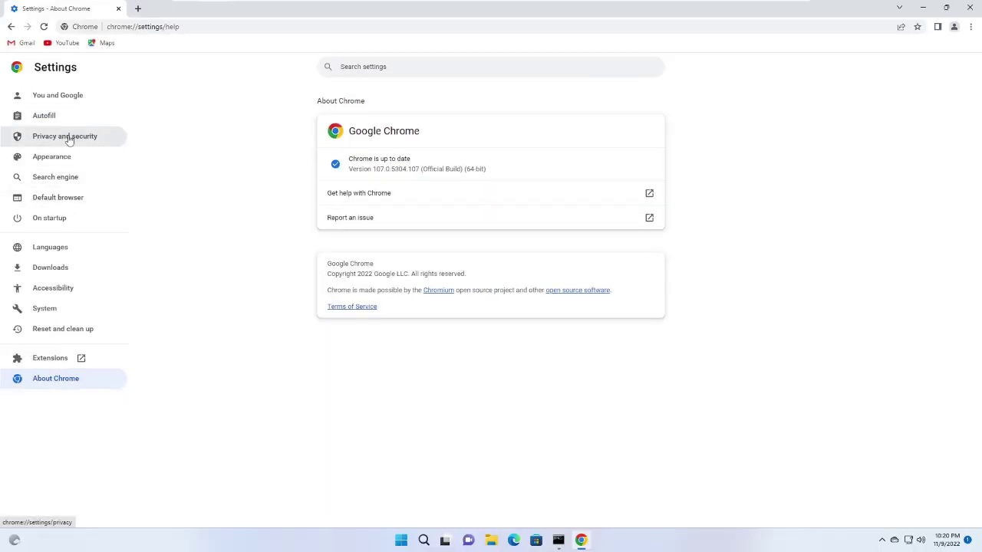
In Privacy and security, open advanced Clear browsing data with time range All time.
click(78, 140)
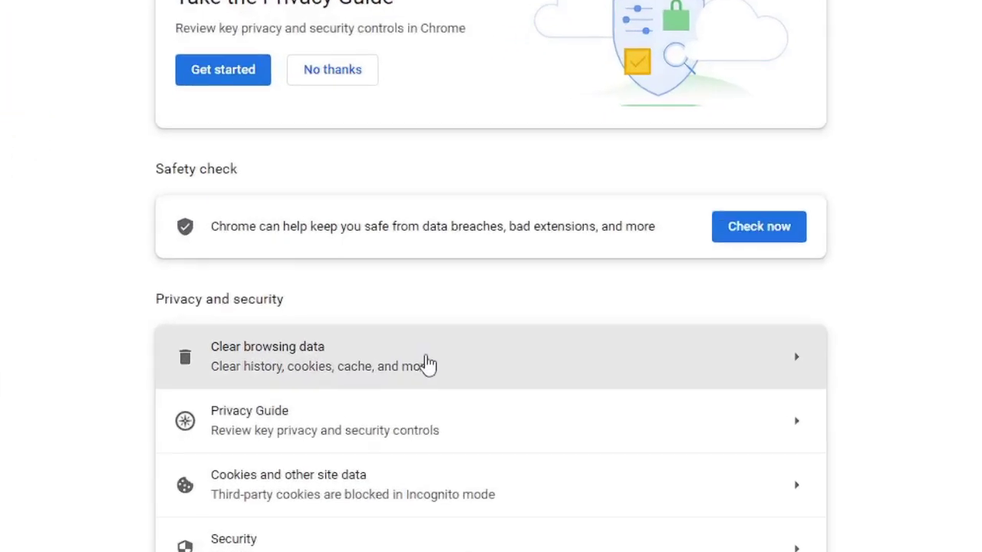
click(441, 370)
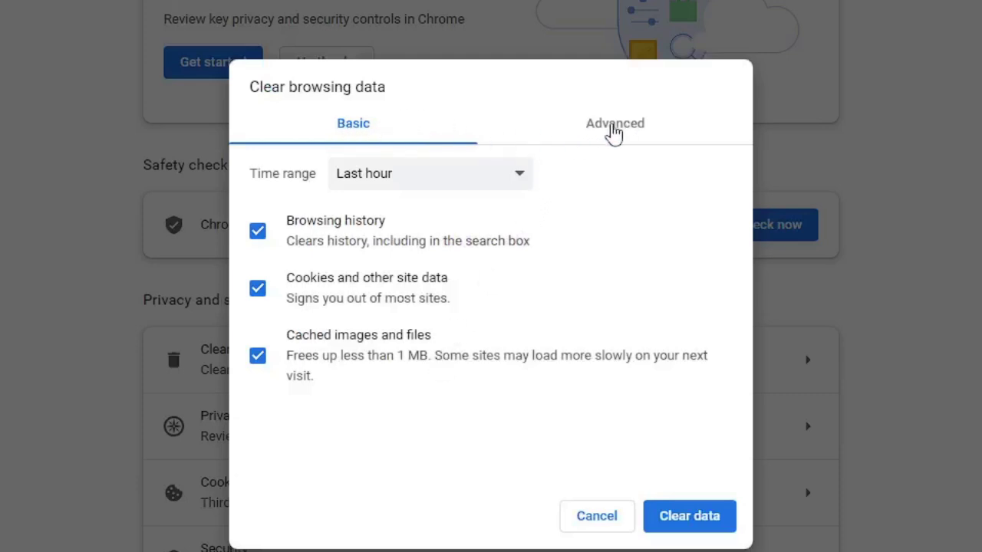
click(627, 128)
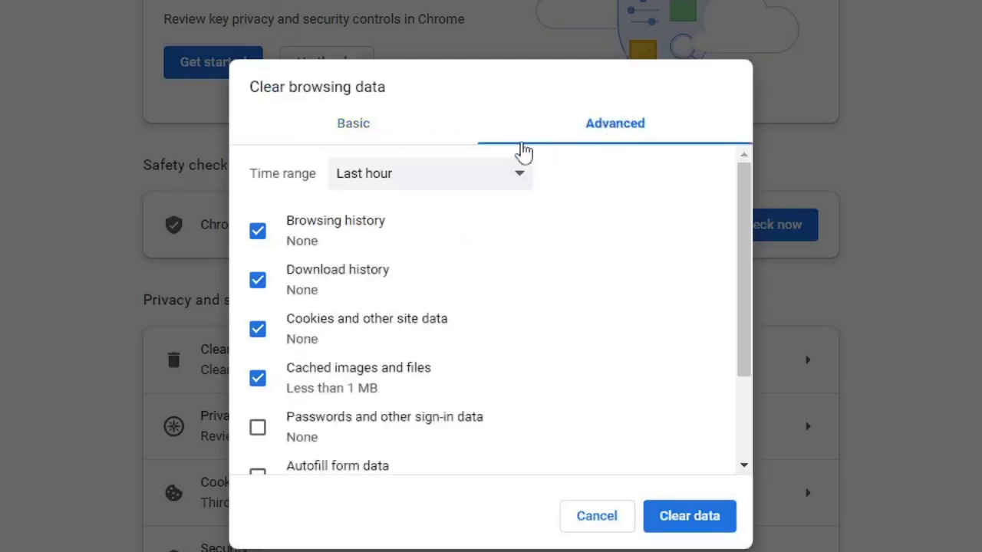
click(425, 183)
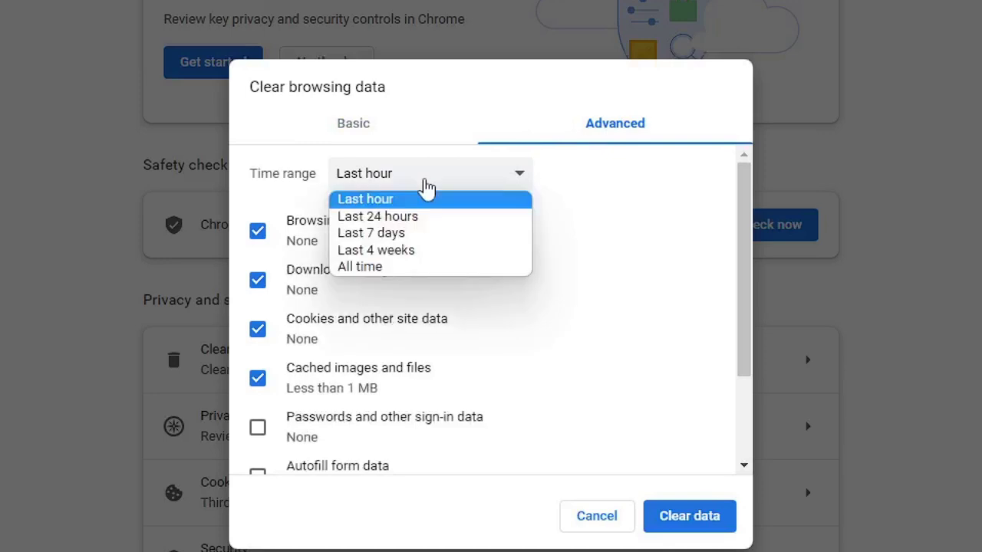
click(369, 269)
Also tick Site settings and Hosted app data, then clear the data.
scroll(370, 278, down, 3)
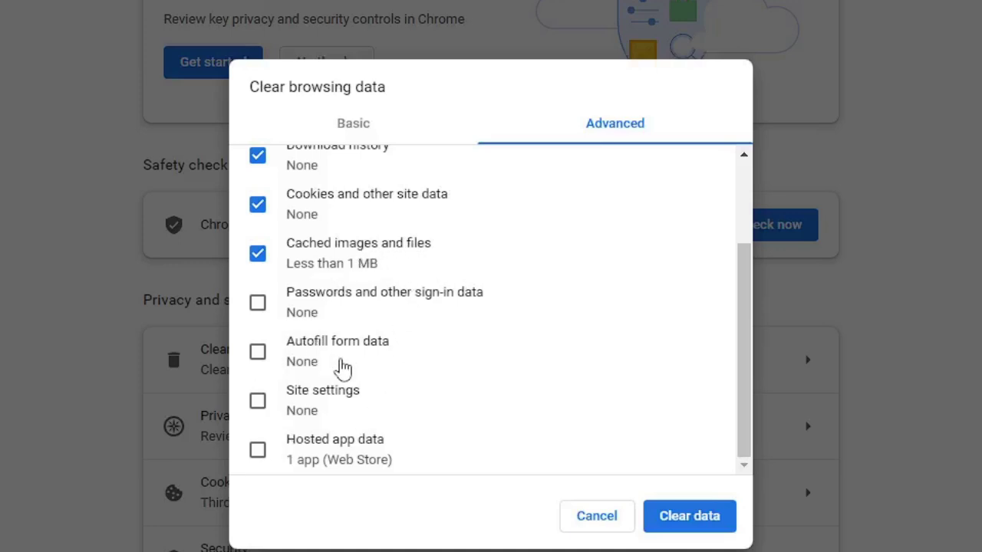
scroll(381, 355, up, 1)
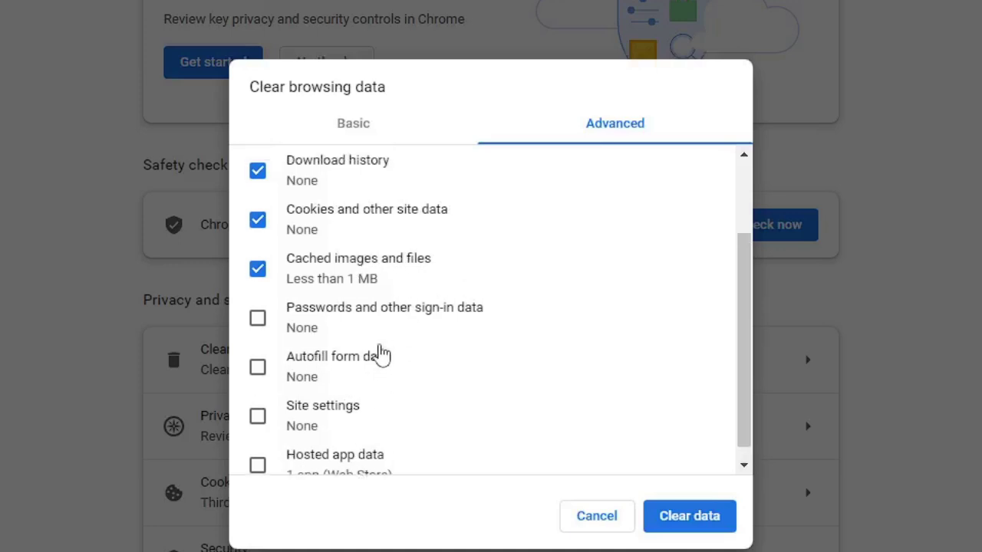
scroll(381, 354, up, 3)
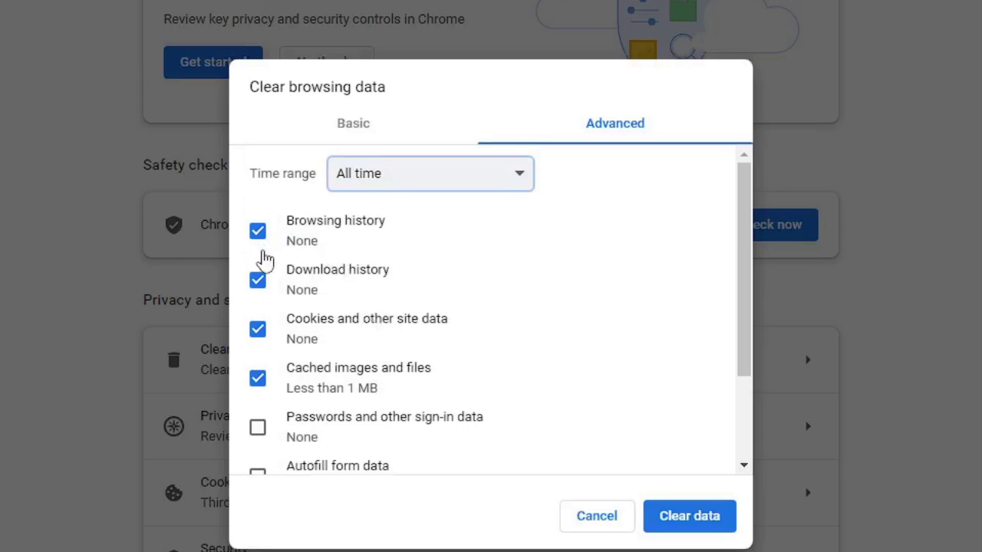
scroll(268, 352, down, 3)
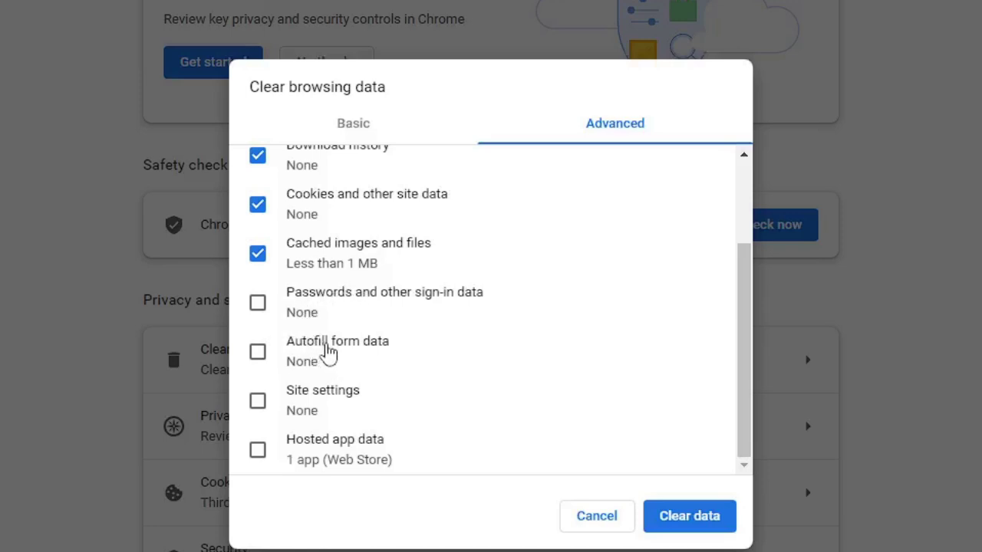
click(257, 404)
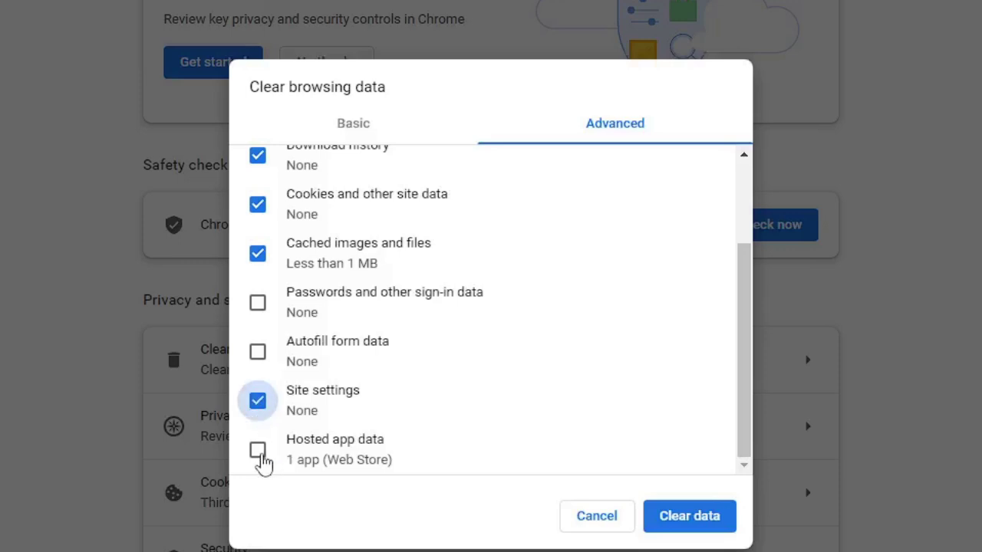
click(259, 451)
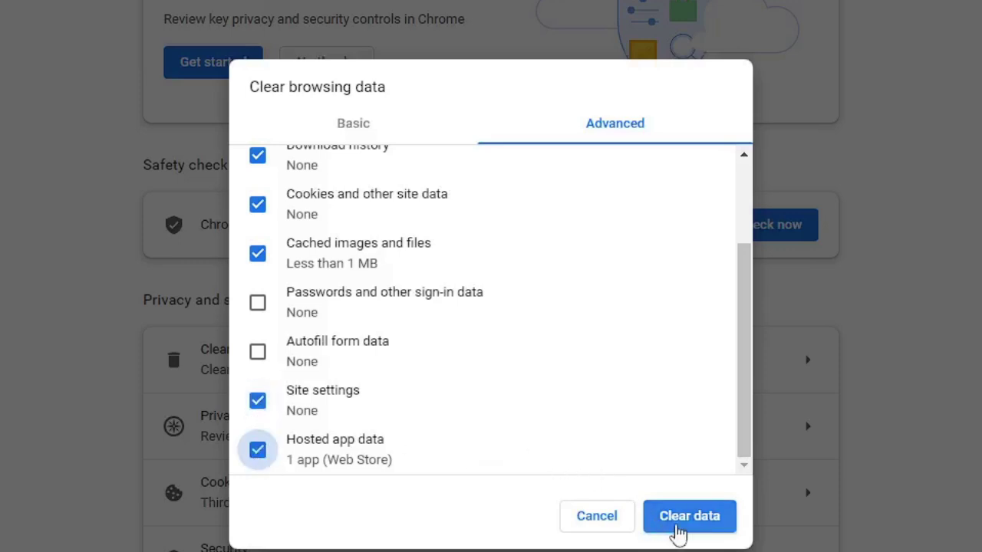
click(696, 527)
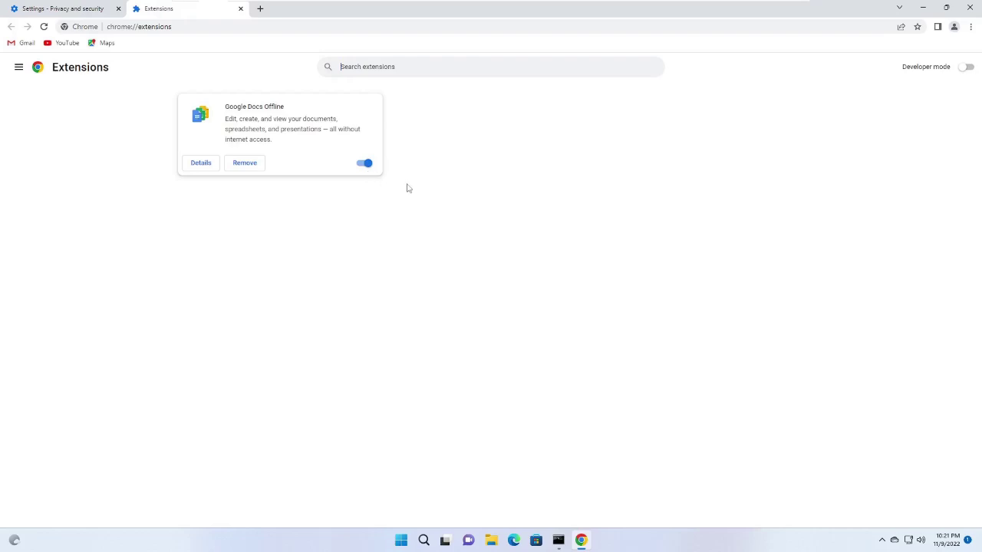
Switch off the Google Docs Offline extension.
click(365, 164)
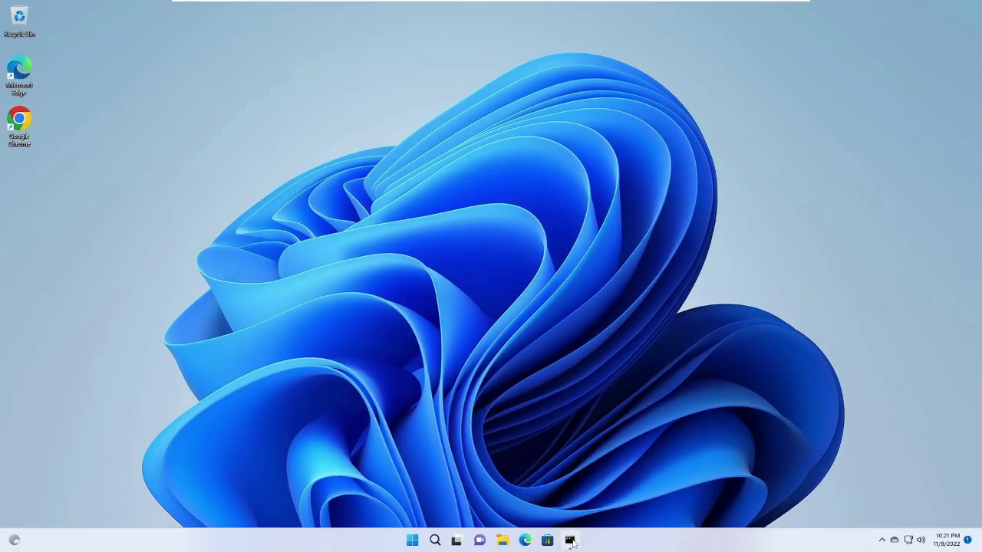
Back in Command Prompt, run ipconfig /flushdns and then netsh winsock reset.
click(569, 540)
click(443, 262)
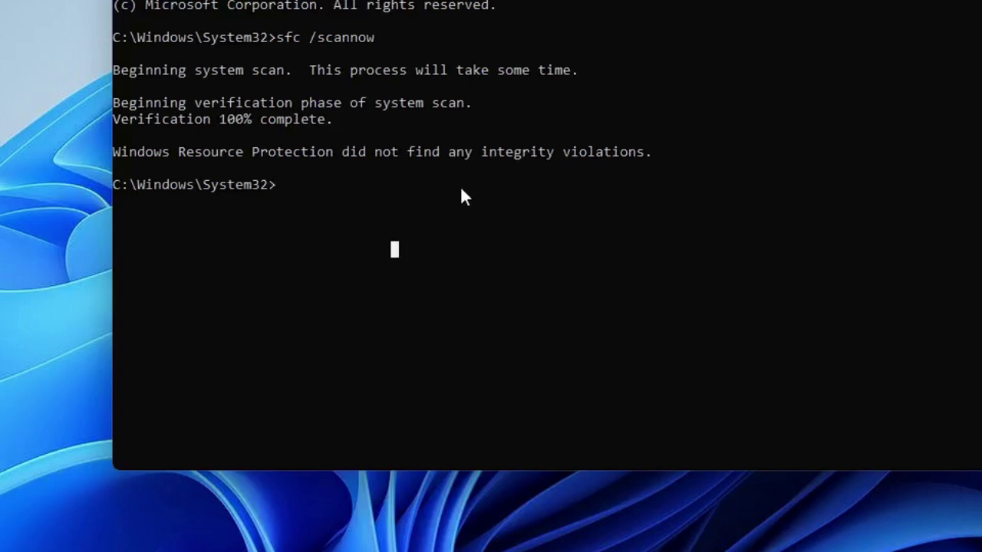
text(ipcon)
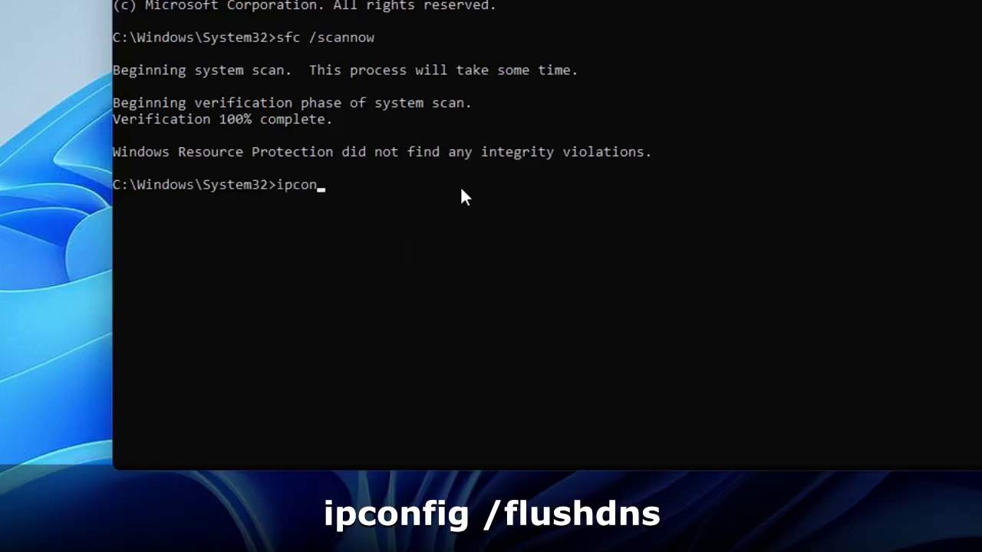
text(fig)
text( /flush)
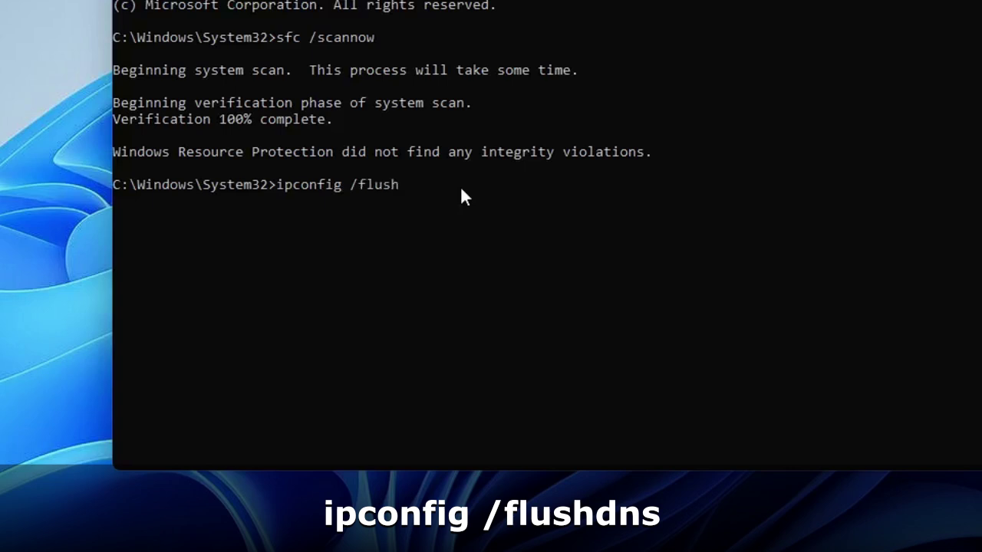
text(dns)
key(Return)
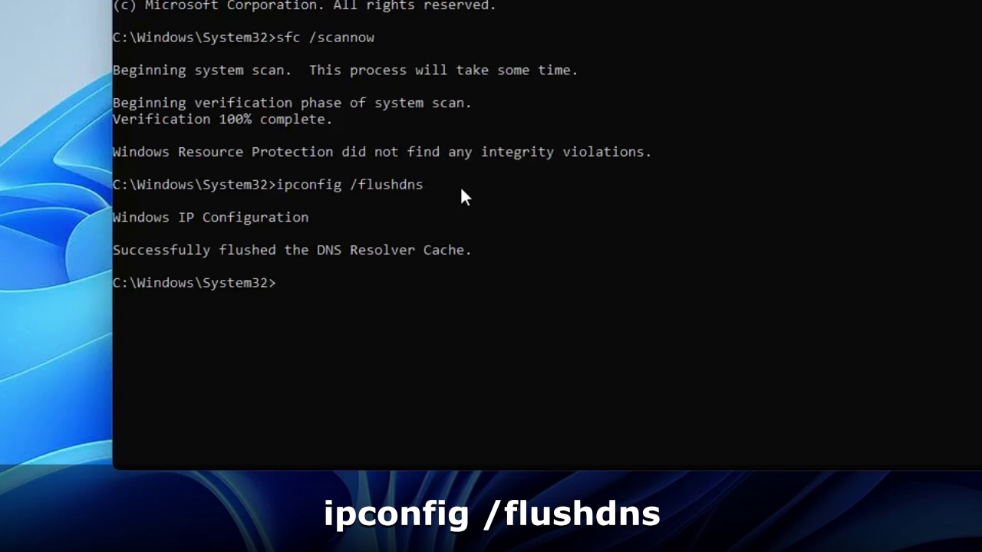
text(nets)
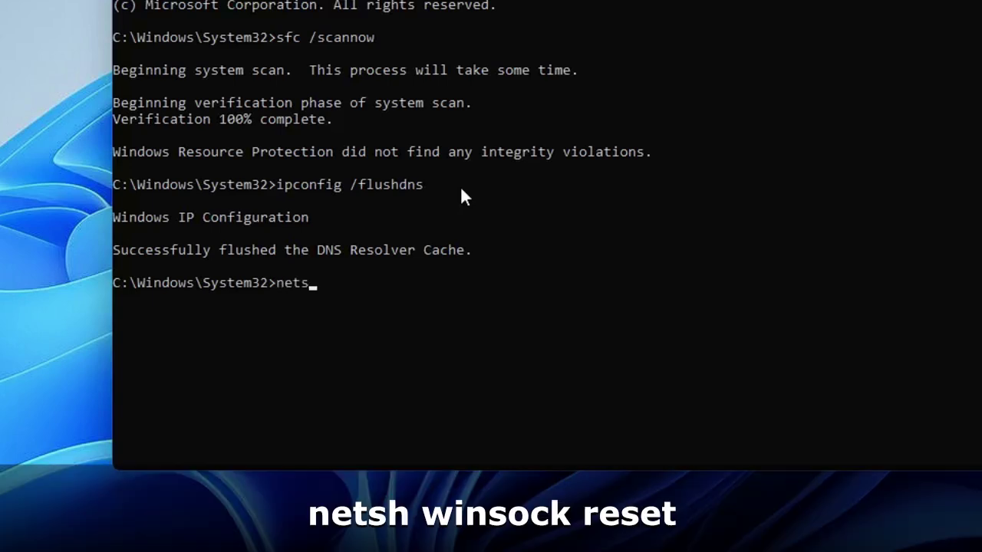
text(h wi)
text(nsock res)
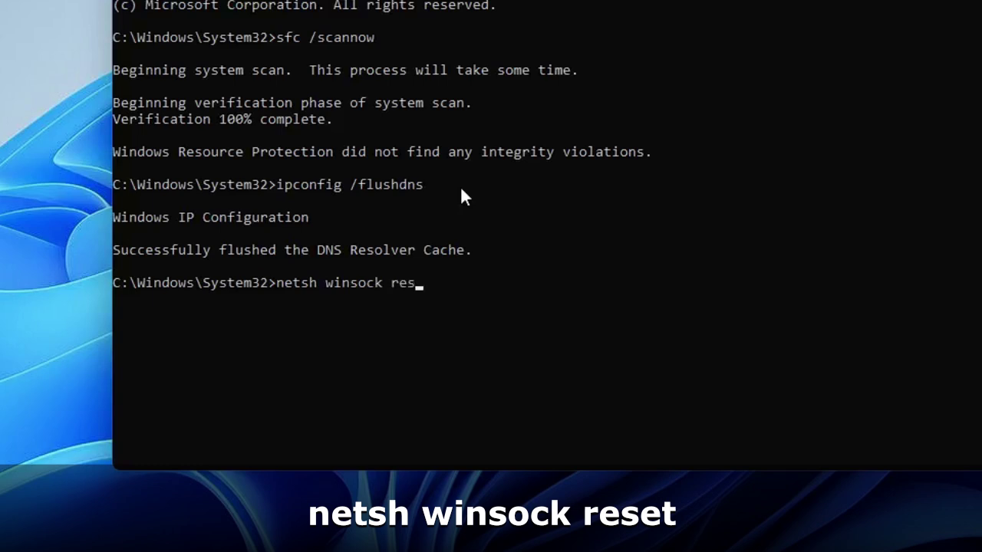
text(et)
key(Return)
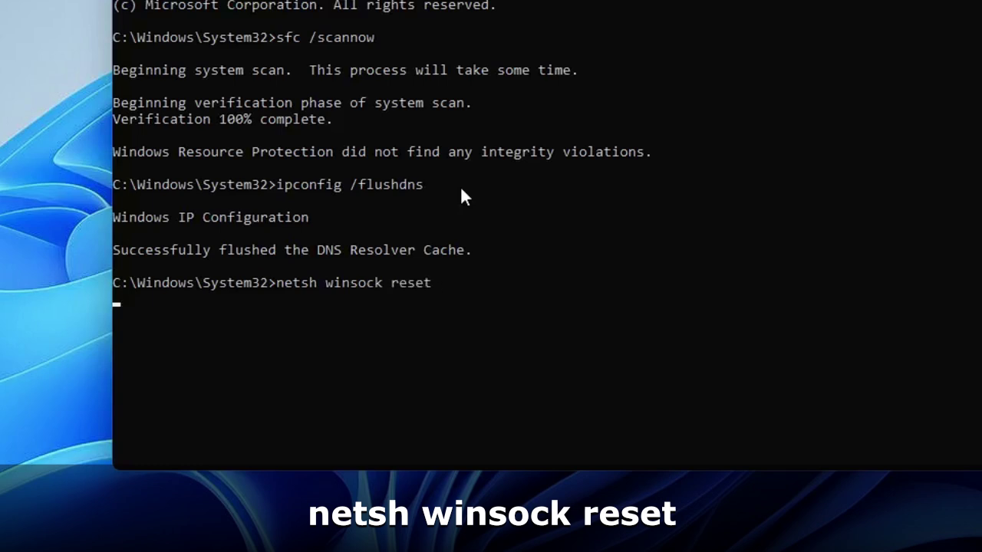